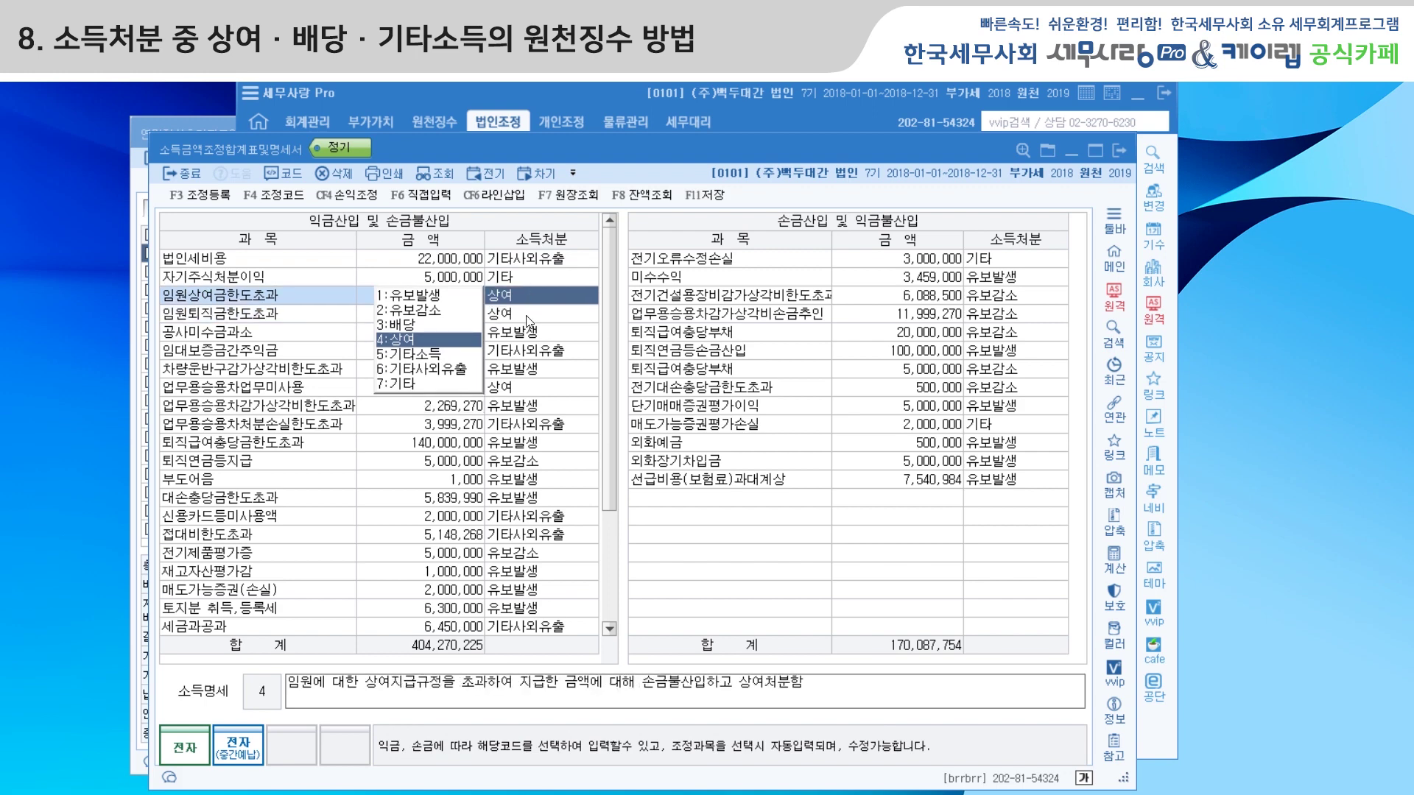
Check the income disposition options for 임원퇴직금한도초과 and close the 소득금액조정합계표및명세서
{"action": "left_click", "coordinate": [527, 317]}
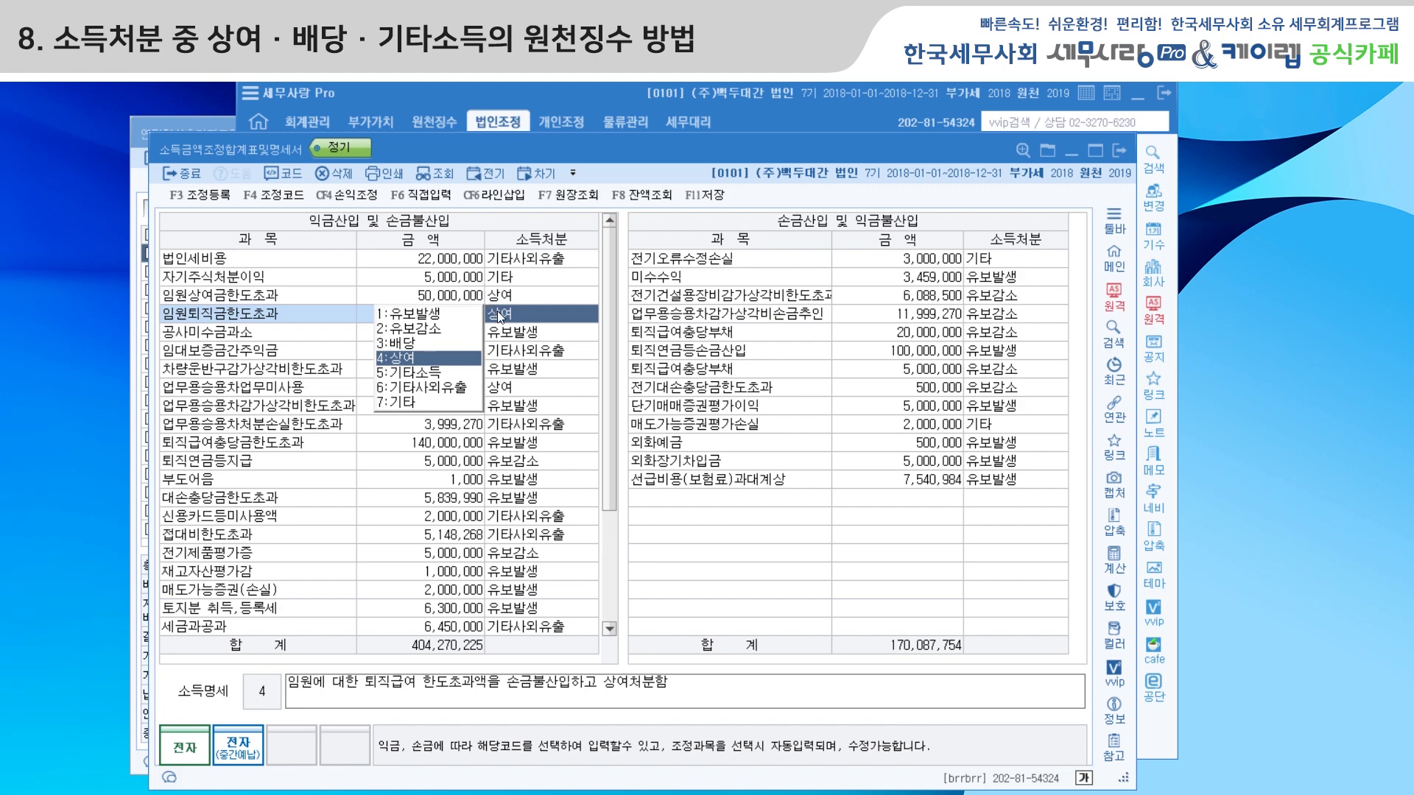
{"action": "left_click", "coordinate": [1121, 151]}
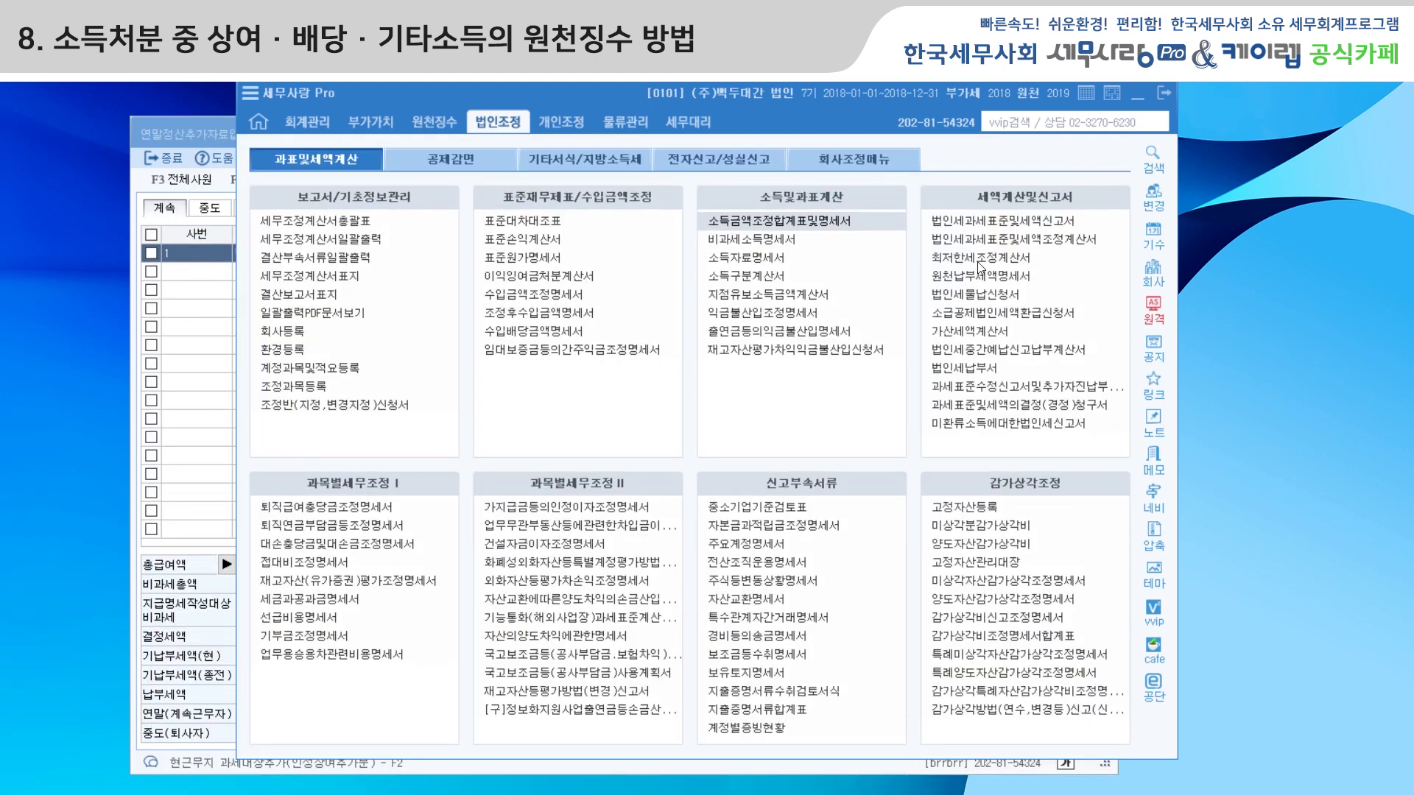
Open the 소득자료명세서, review its income type options and 인정상여 entry, and close it
{"action": "left_click", "coordinate": [777, 259]}
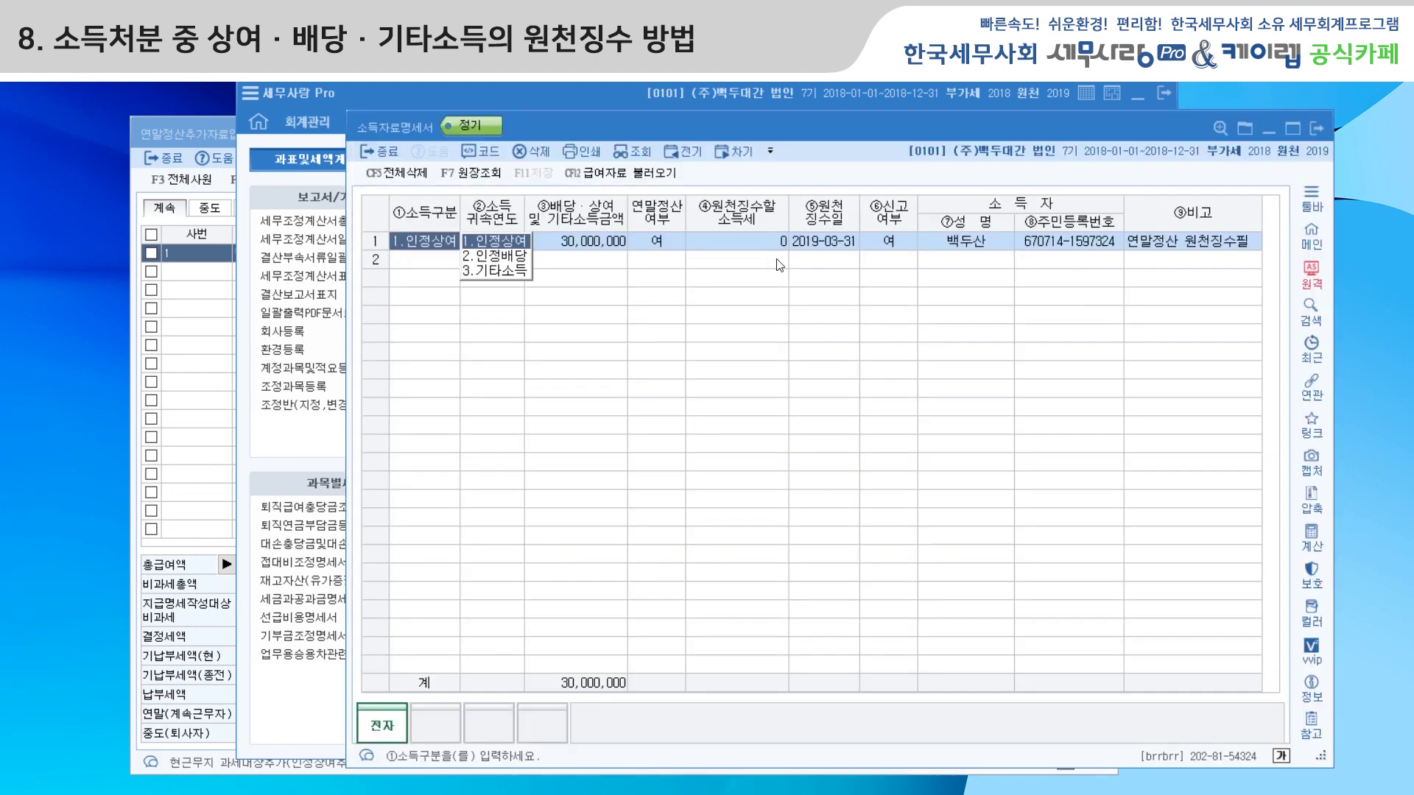
{"action": "left_click_drag", "start_coordinate": [766, 130], "coordinate": [660, 135]}
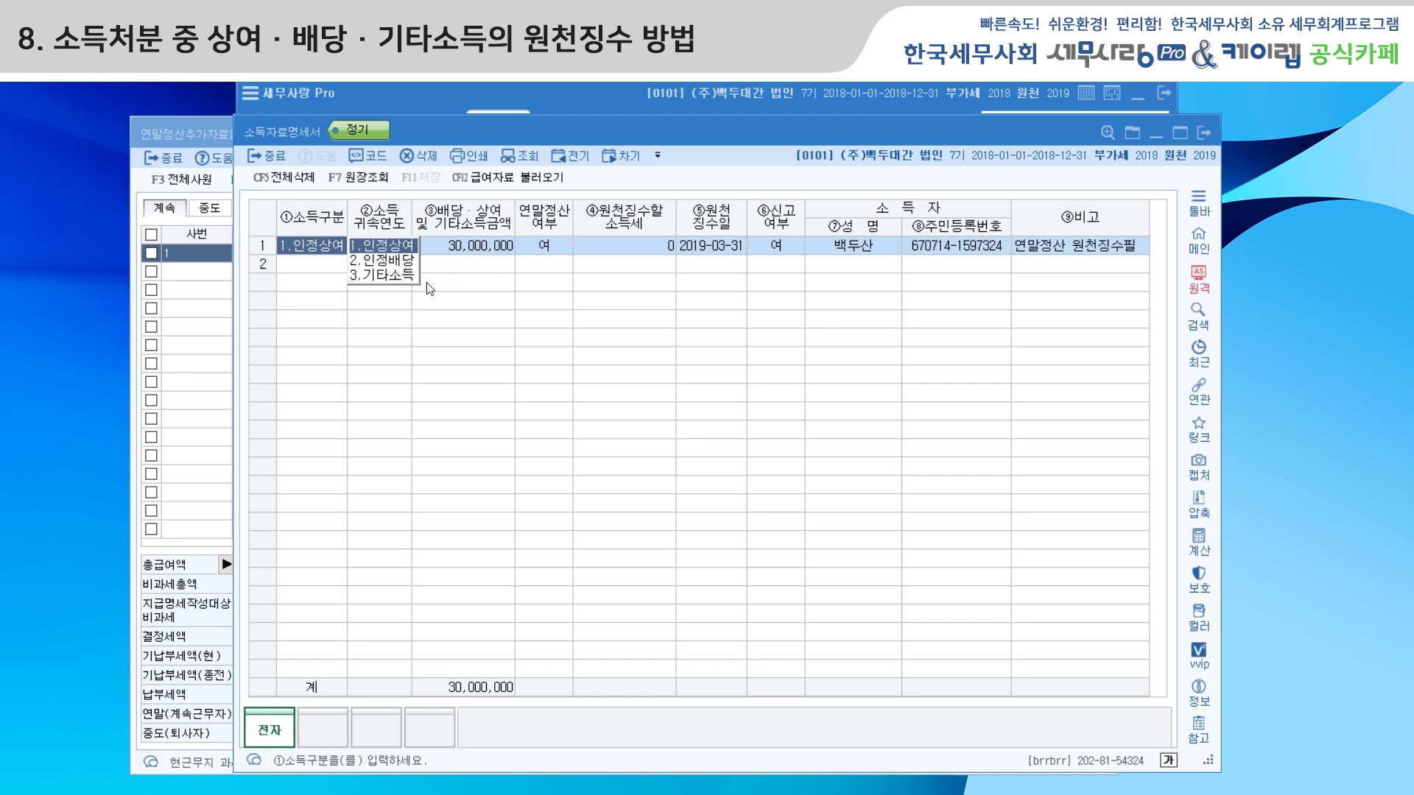
{"action": "left_click", "coordinate": [1205, 133]}
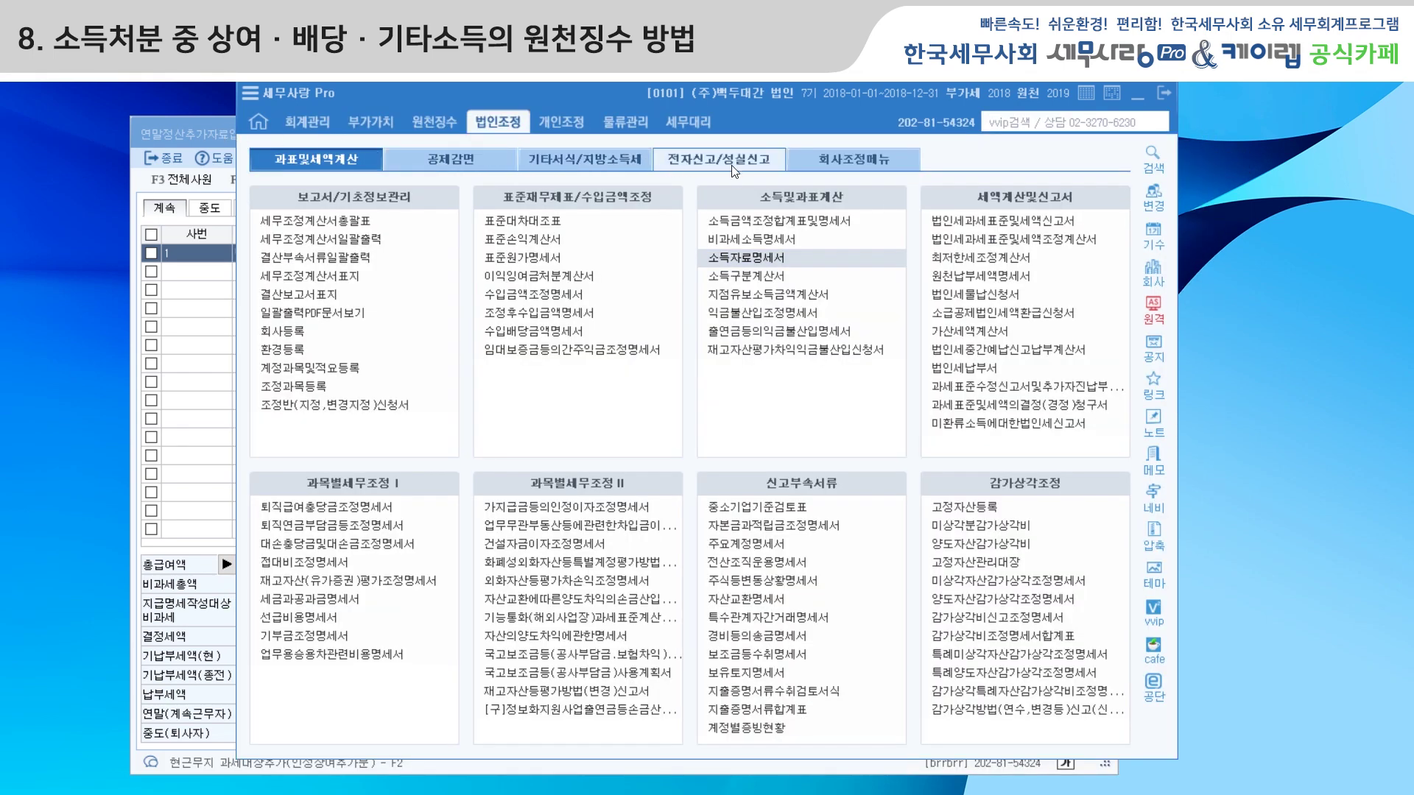
Review the employee's 소득명세 and 연말정산입력 data in 연말정산추가자료입력_직전연도 and exit that view
{"action": "left_click", "coordinate": [207, 133]}
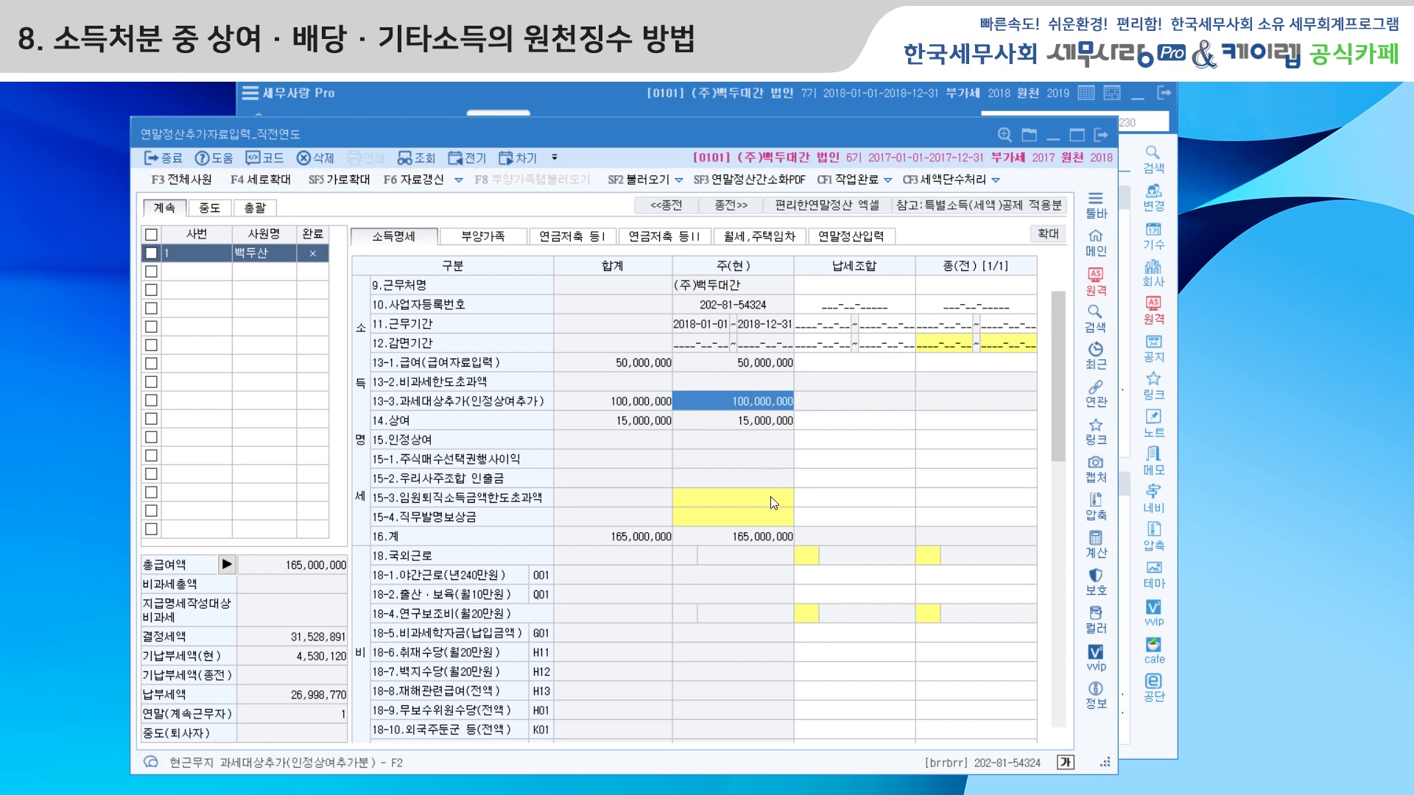
{"action": "left_click_drag", "start_coordinate": [1058, 384], "coordinate": [1066, 578]}
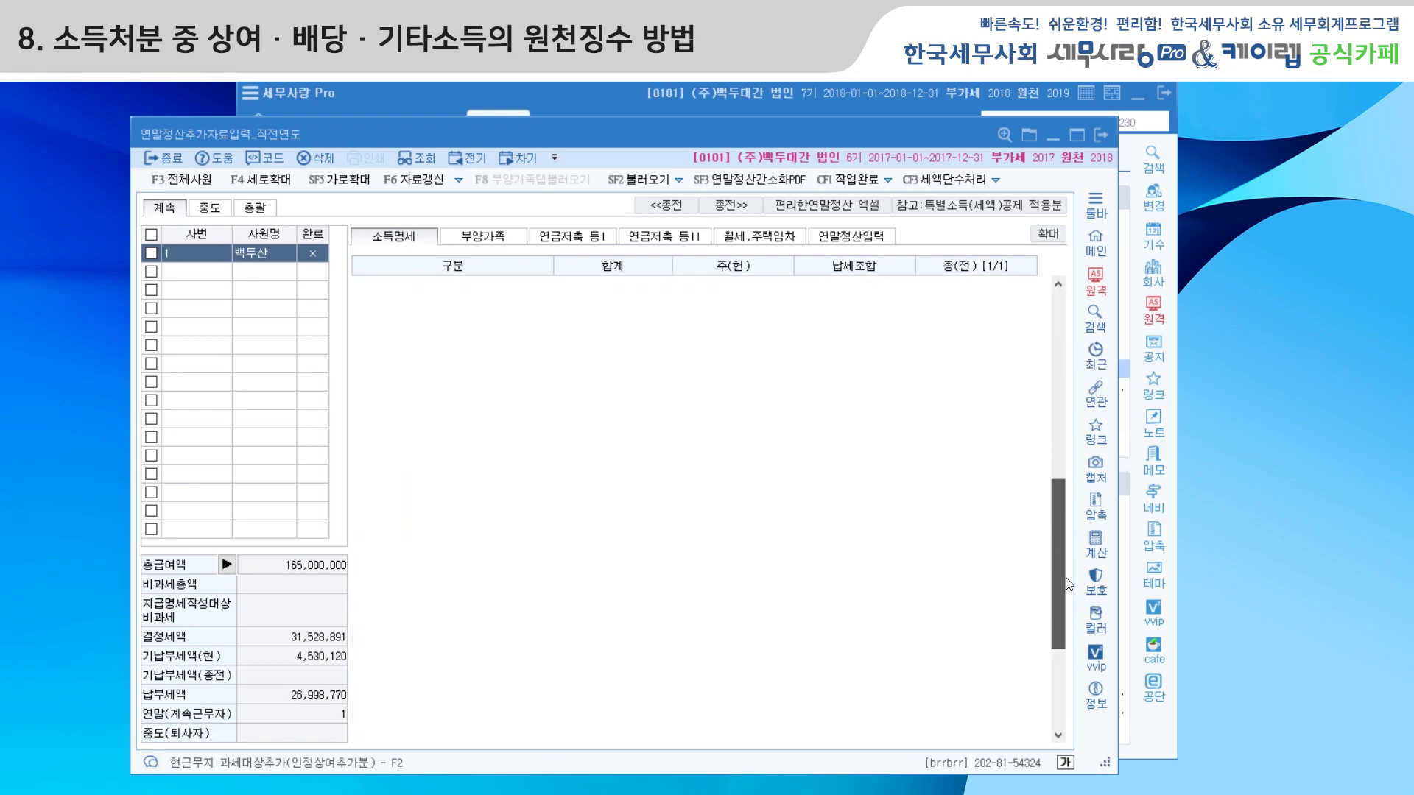
{"action": "left_click", "coordinate": [879, 237]}
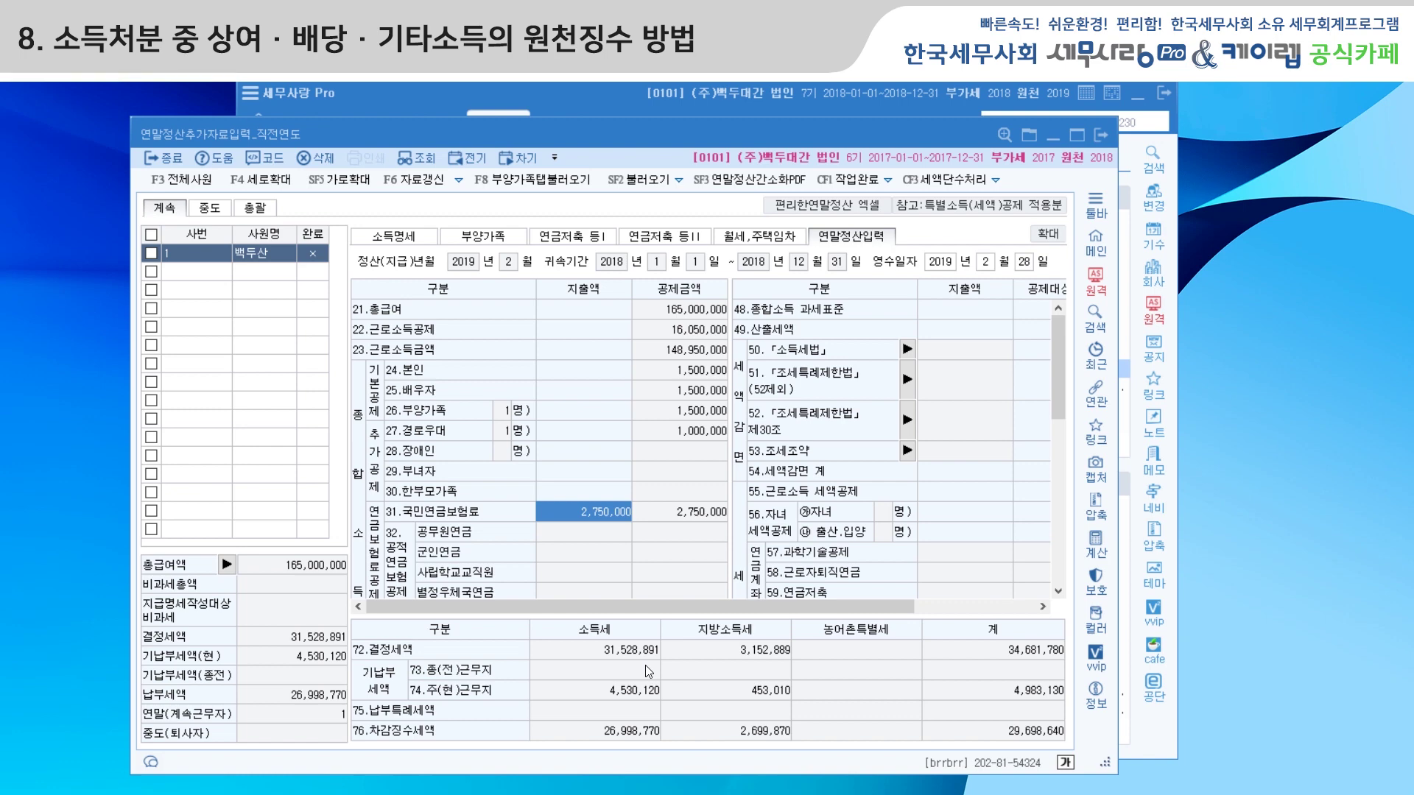
{"action": "left_click", "coordinate": [1104, 139]}
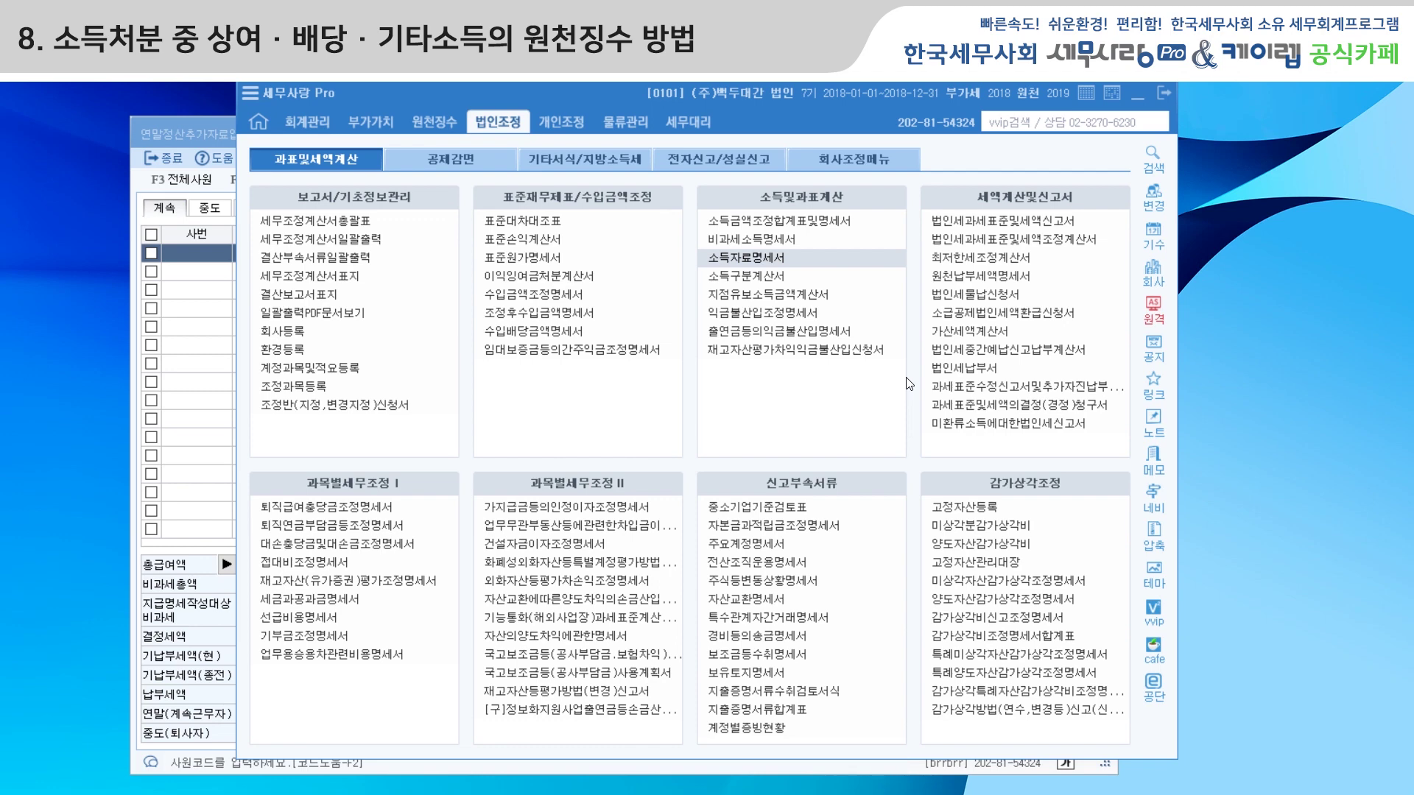
Return to 연말정산추가자료입력 and switch it to the previous period, showing the employee's 소득명세
{"action": "left_click", "coordinate": [200, 133]}
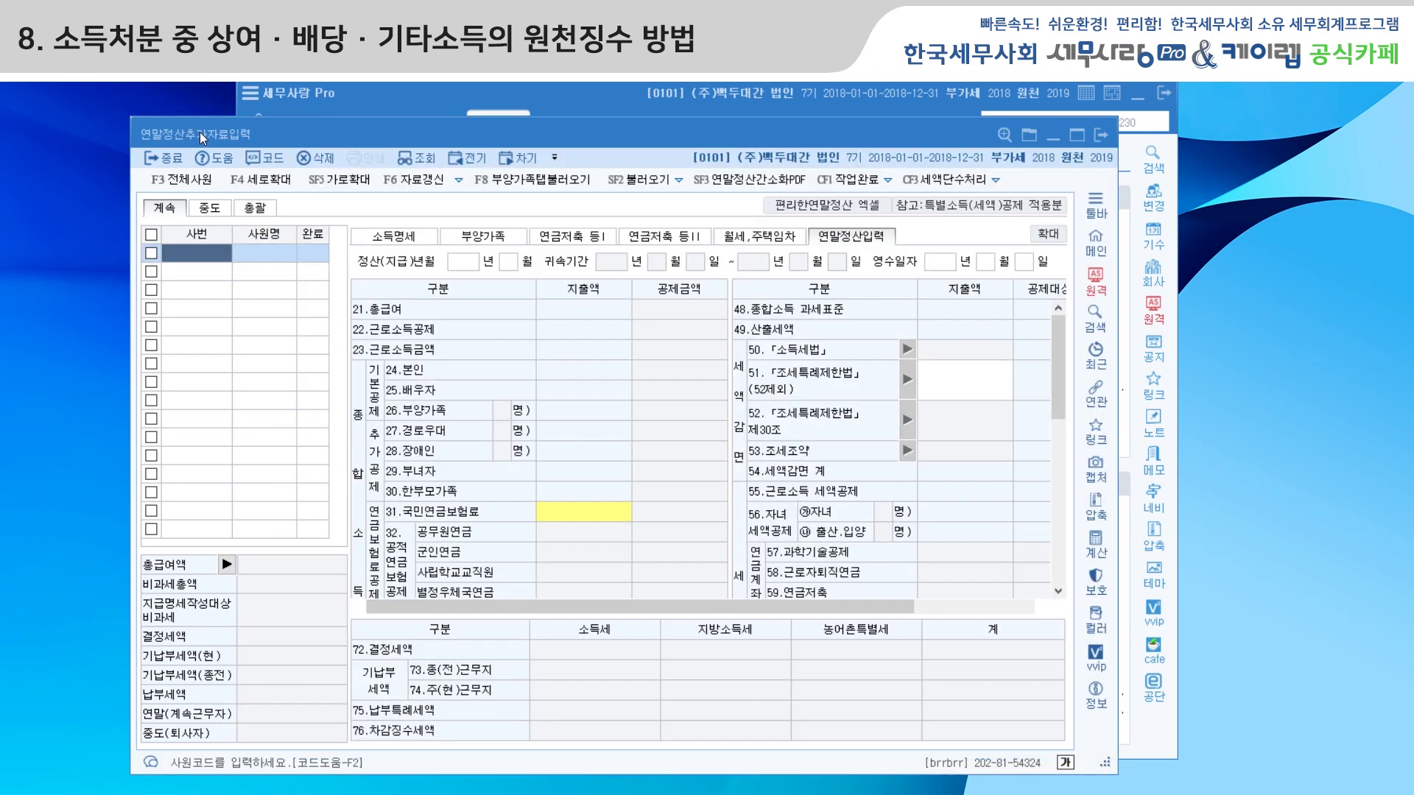
{"action": "left_click", "coordinate": [394, 236]}
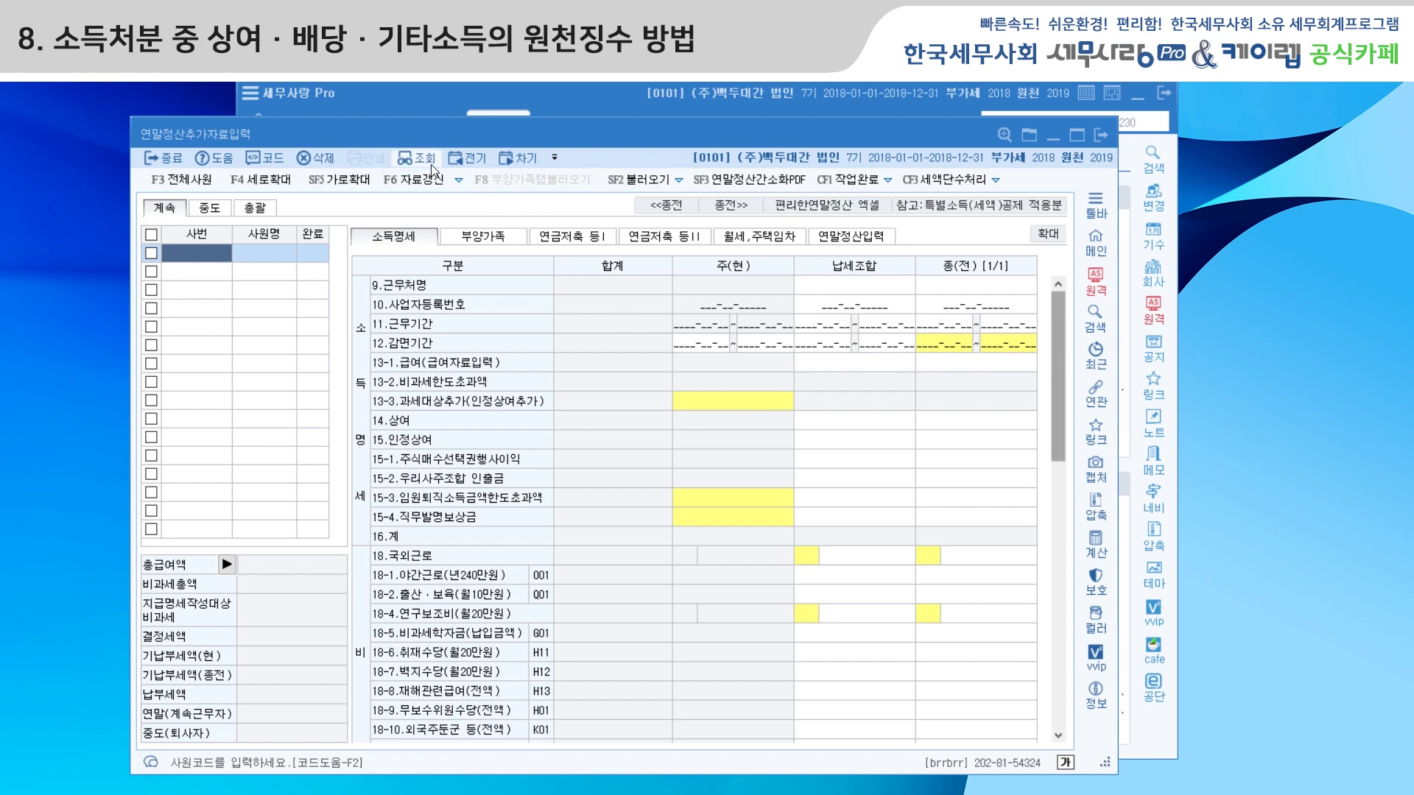
{"action": "left_click", "coordinate": [468, 160]}
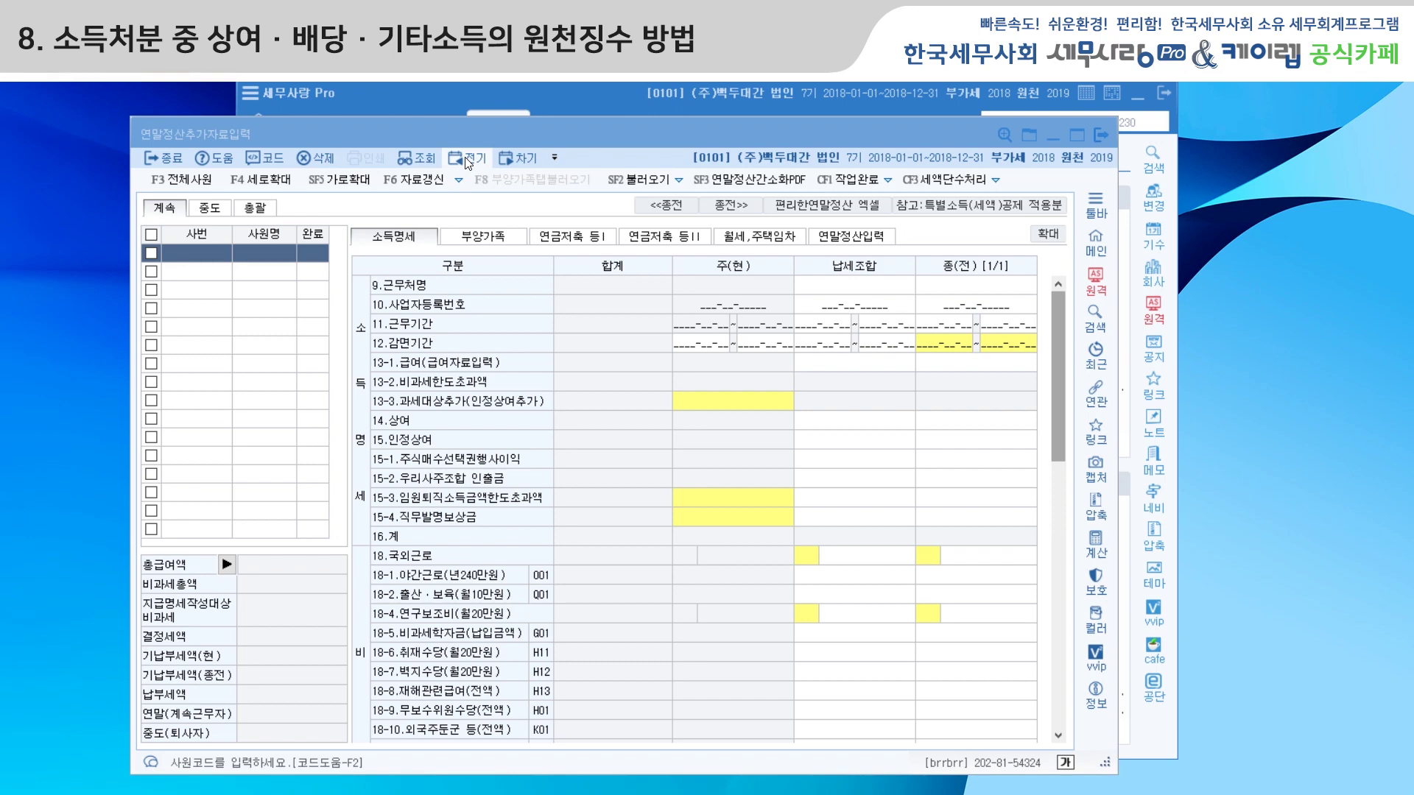
{"action": "left_click", "coordinate": [396, 238]}
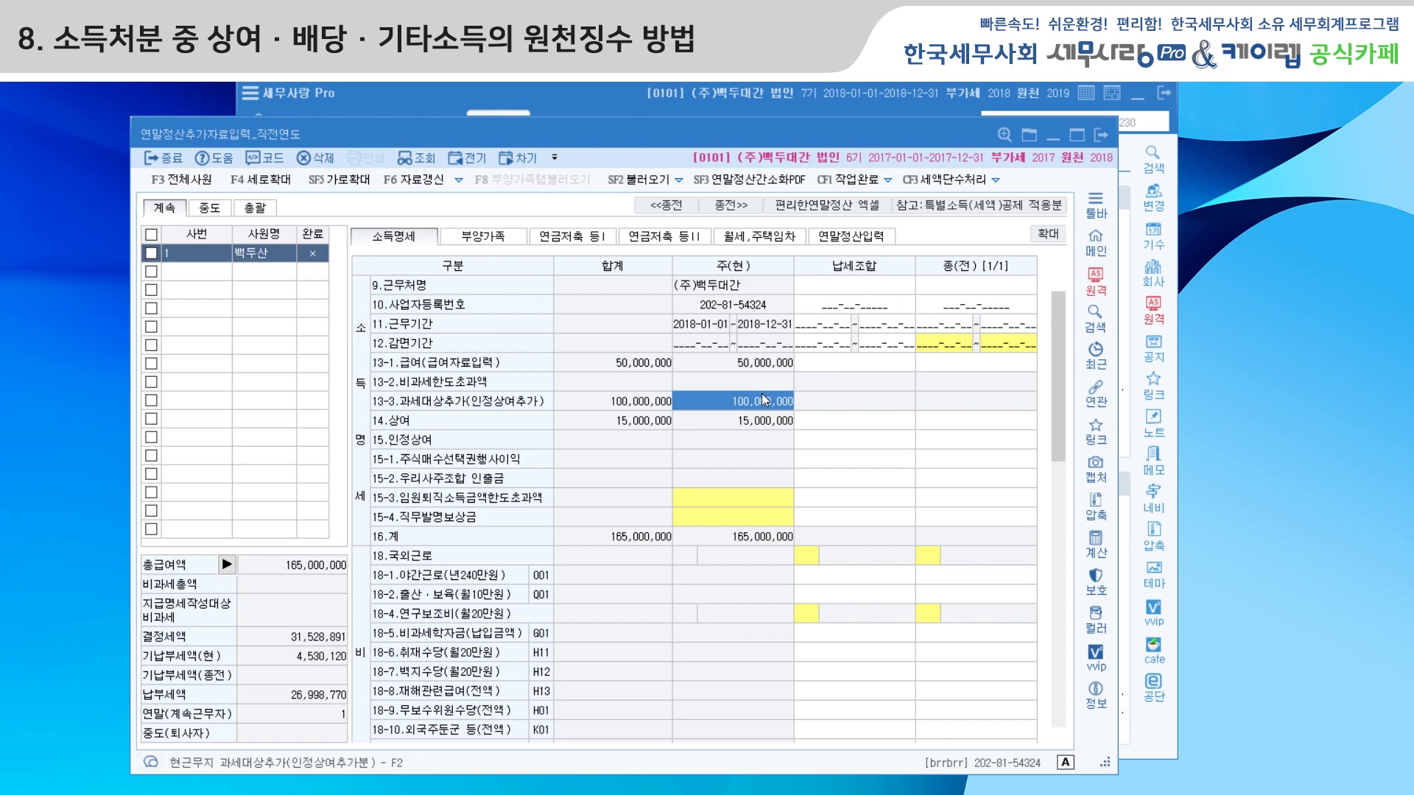
Open the 원천징수이행상황신고서 from the withholding tax (원천징수) programs
{"action": "left_click", "coordinate": [605, 95]}
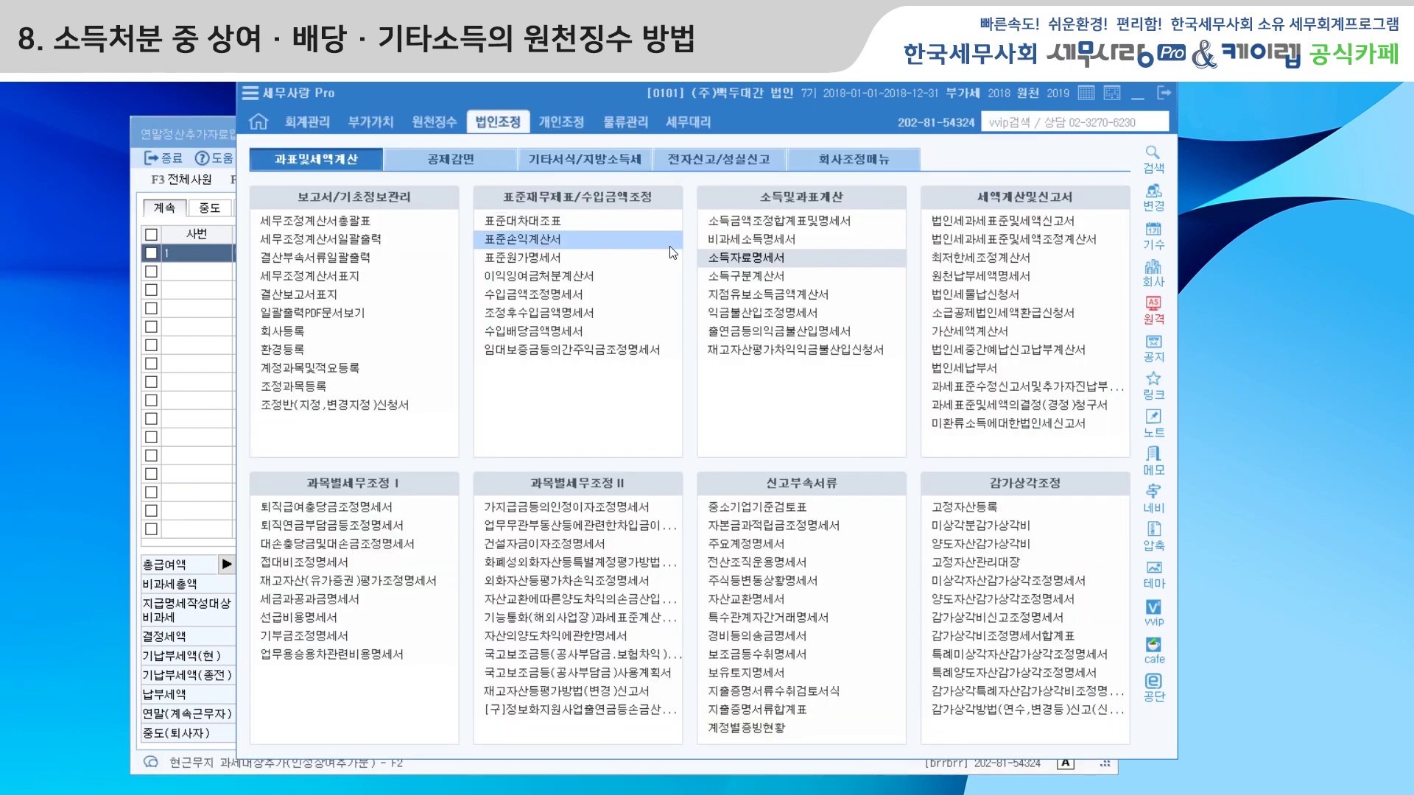
{"action": "left_click", "coordinate": [435, 125]}
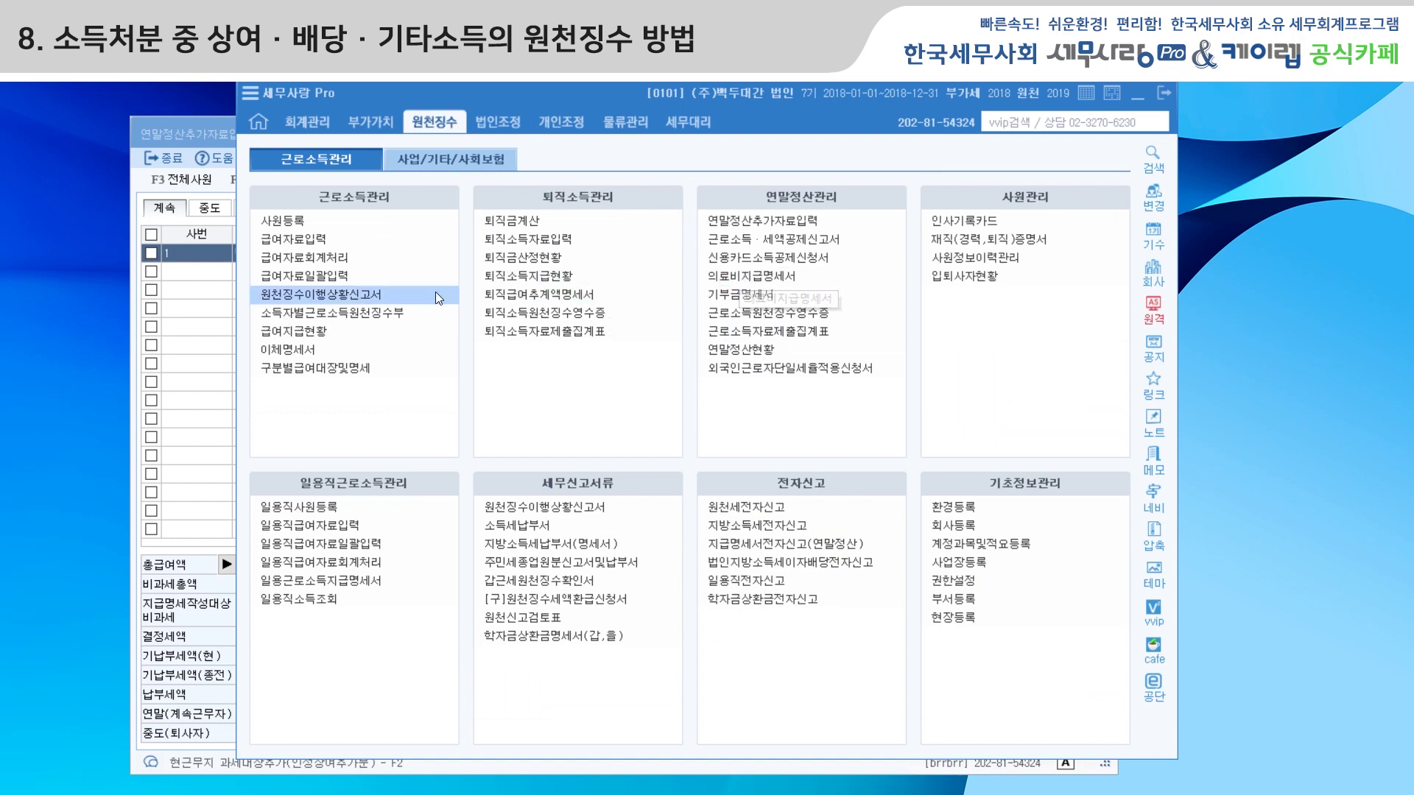
{"action": "left_click", "coordinate": [398, 295]}
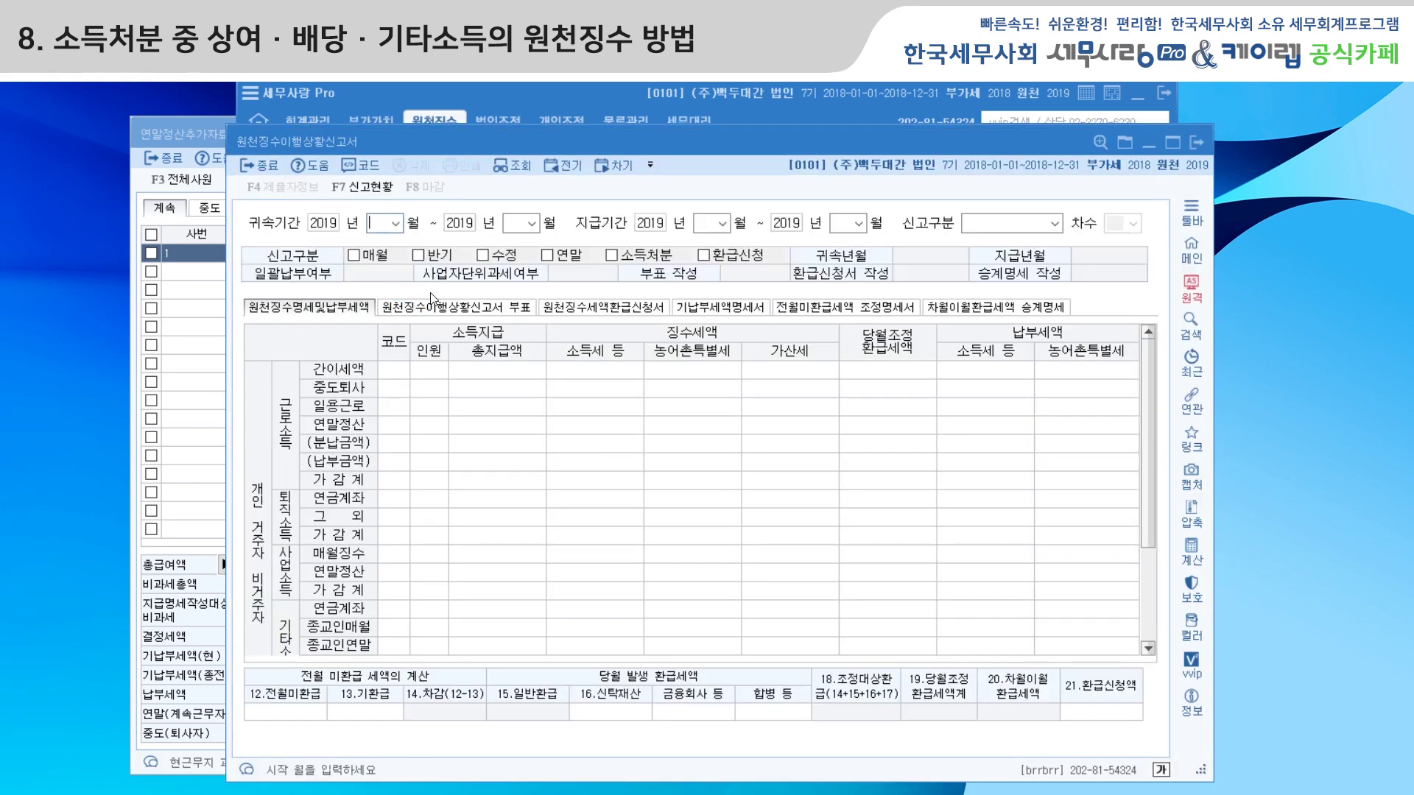
Load the 정기신고 withholding return with both 귀속기간 and 지급기간 set to March 2019
{"action": "type", "text": "03"}
{"action": "key", "text": "Return"}
{"action": "type", "text": "03"}
{"action": "key", "text": "Return"}
{"action": "key", "text": "Return"}
{"action": "key", "text": "Return"}
{"action": "key", "text": "Return"}
{"action": "key", "text": "Return"}
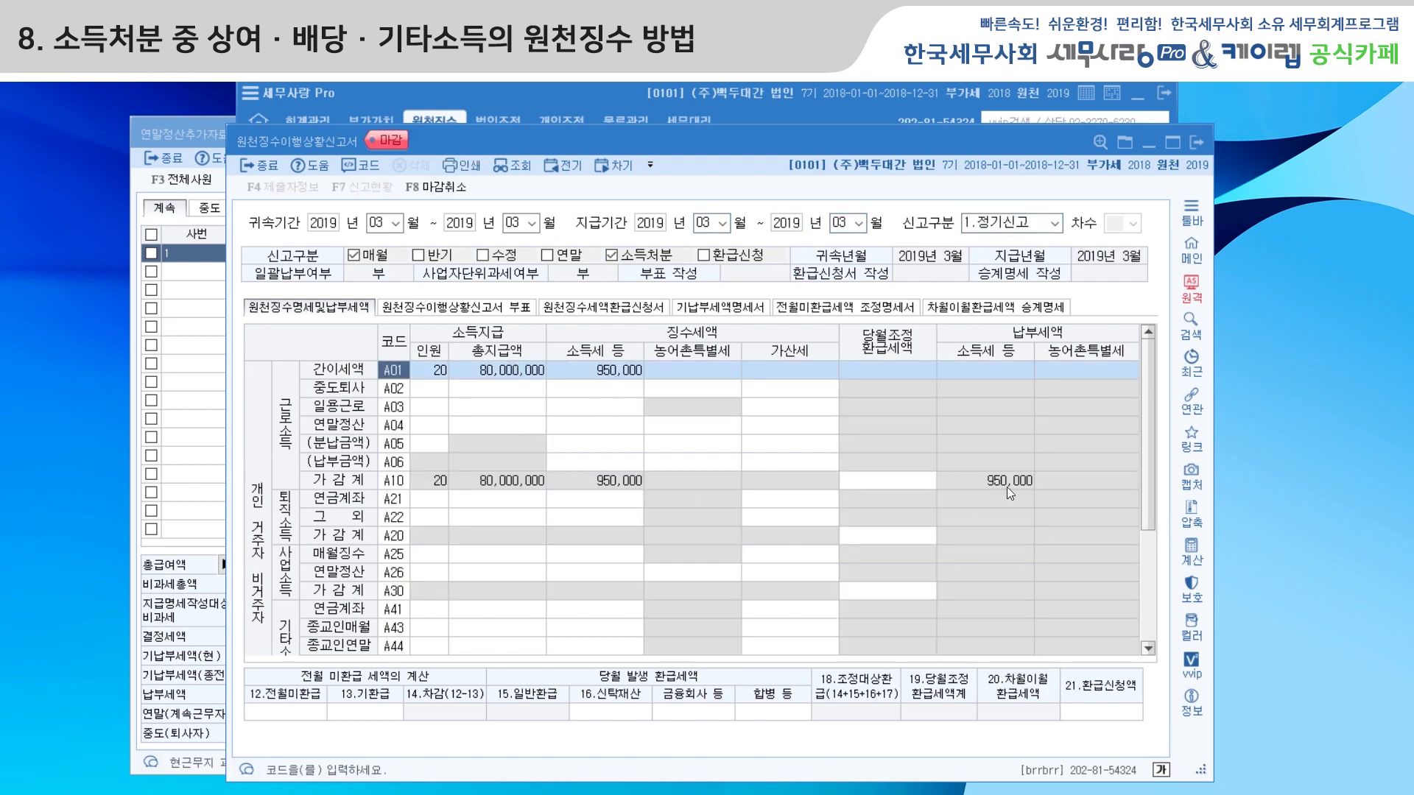
Load the 정기신고 withholding return for 귀속기간 February 2019 and 지급기간 March 2019
{"action": "left_click", "coordinate": [384, 224]}
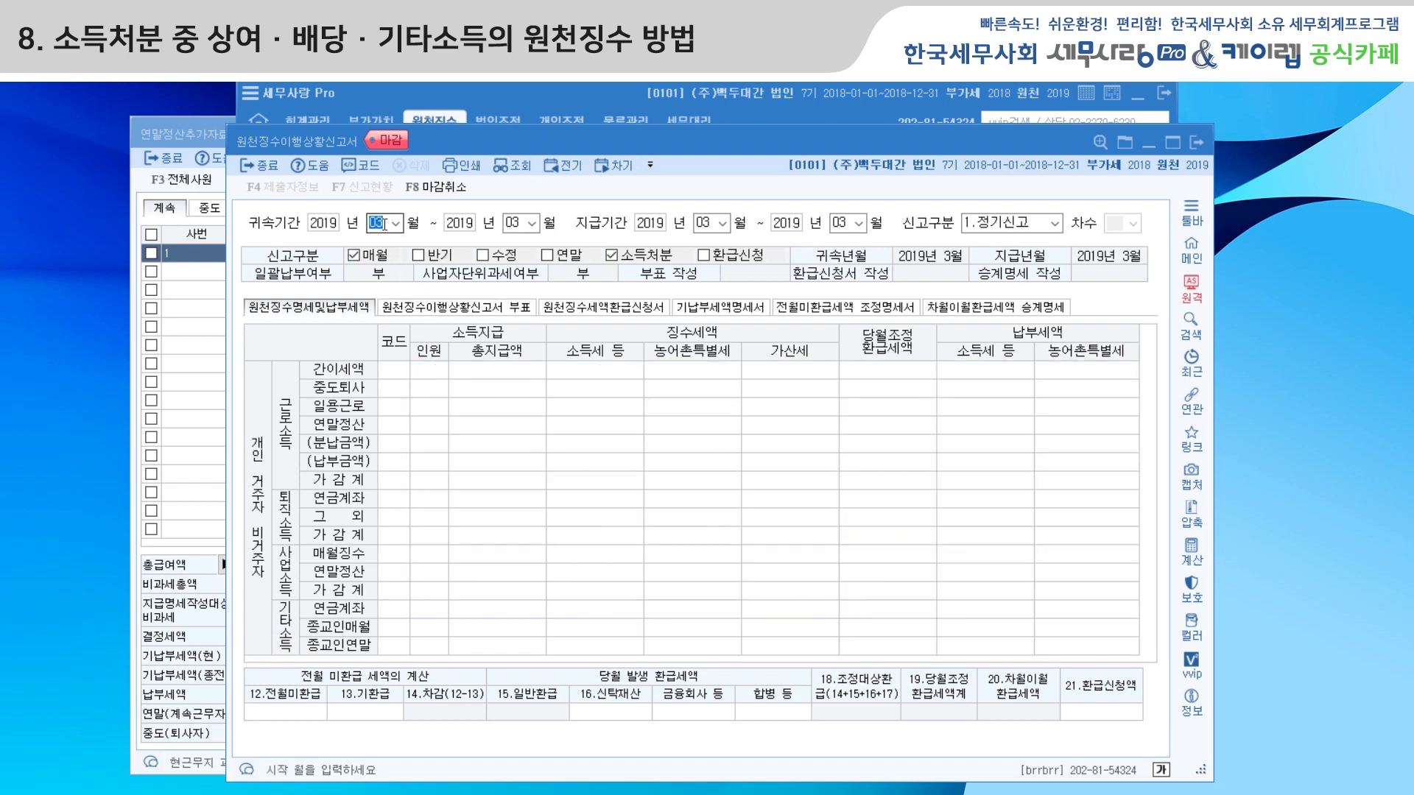
{"action": "type", "text": "02"}
{"action": "key", "text": "Return"}
{"action": "key", "text": "Return"}
{"action": "key", "text": "Return"}
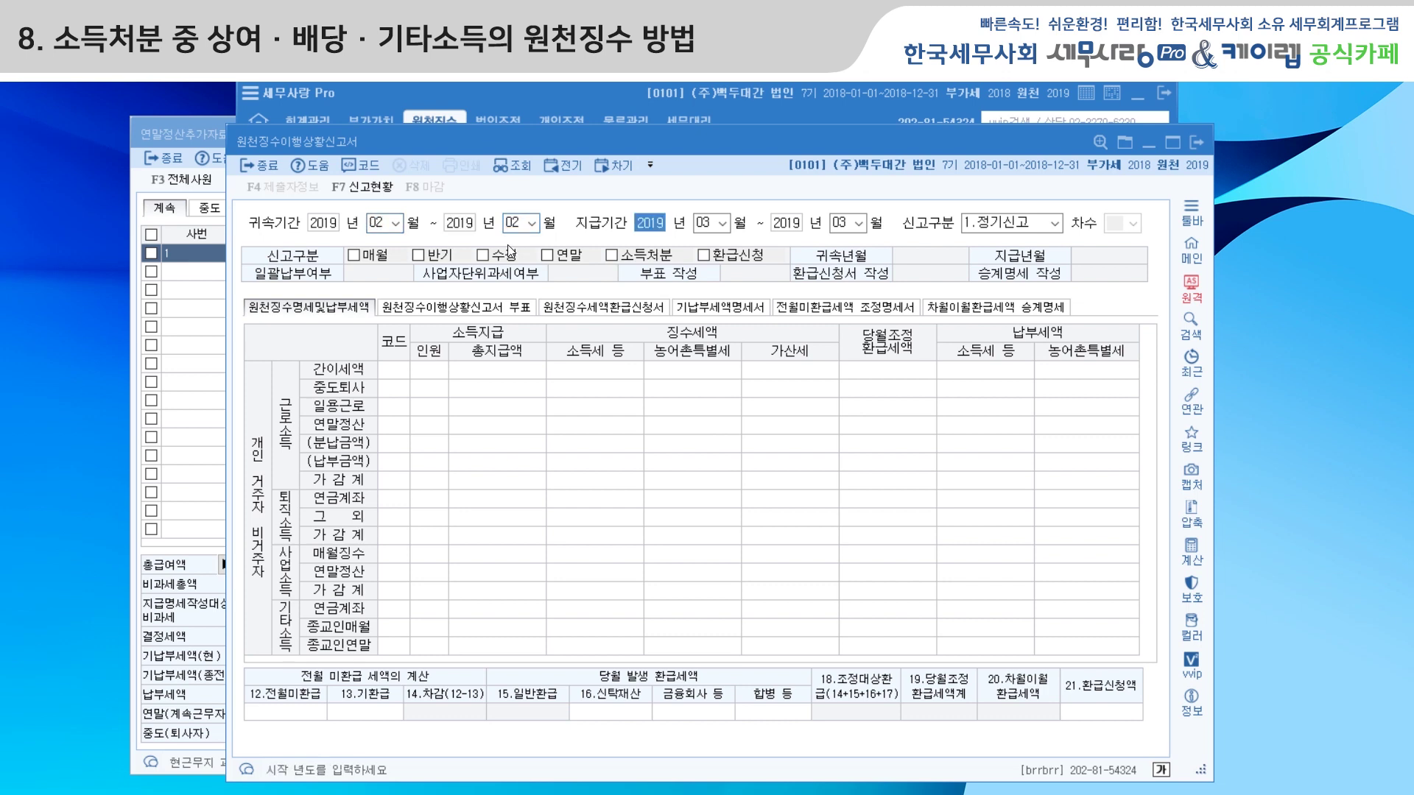
{"action": "key", "text": "Return"}
{"action": "key", "text": "Return"}
{"action": "key", "text": "Return"}
{"action": "key", "text": "Return"}
{"action": "key", "text": "Return"}
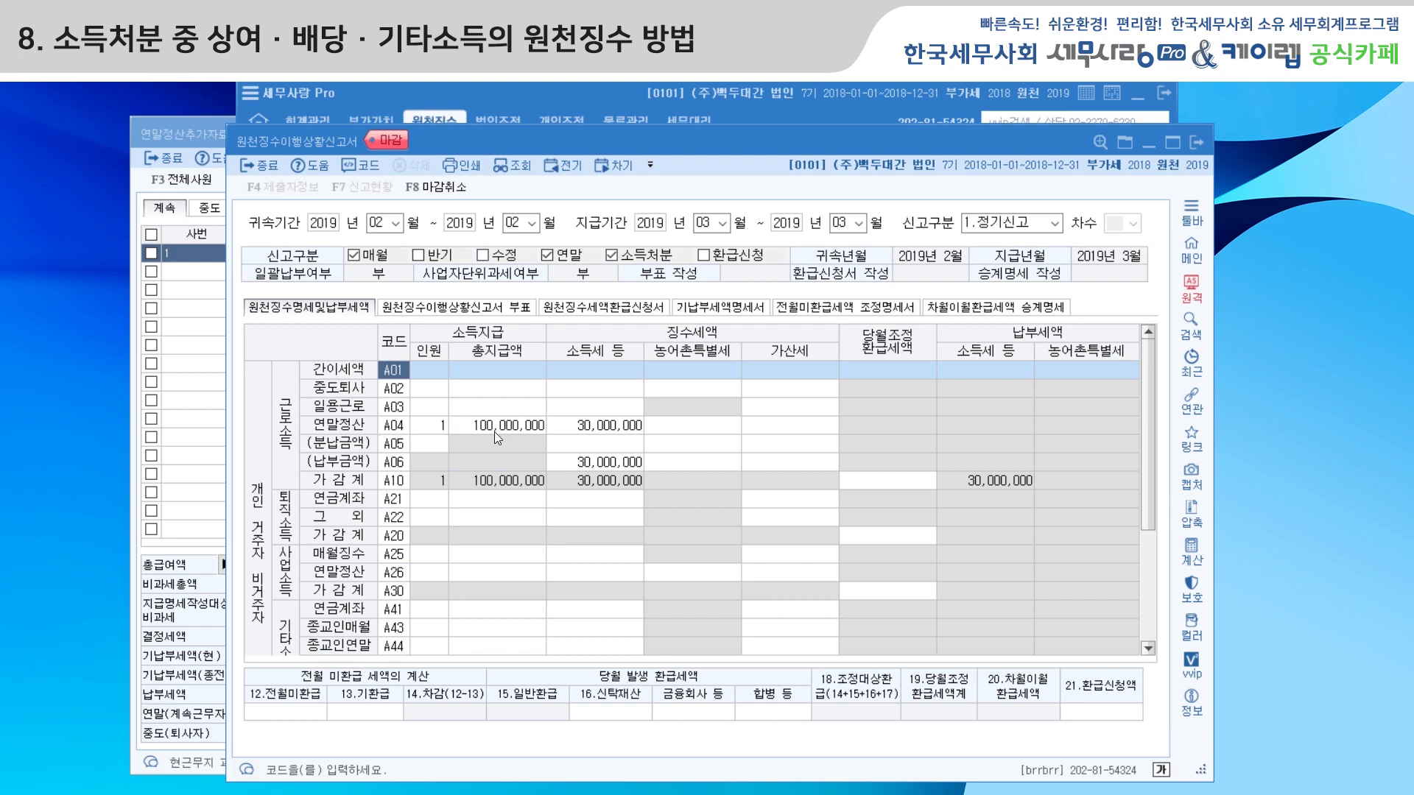
Compare the 연말정산 (A04) headcount, total payment and income tax with the 인정상여추가 entry in 연말정산추가자료입력_직전연도
{"action": "left_click", "coordinate": [440, 426]}
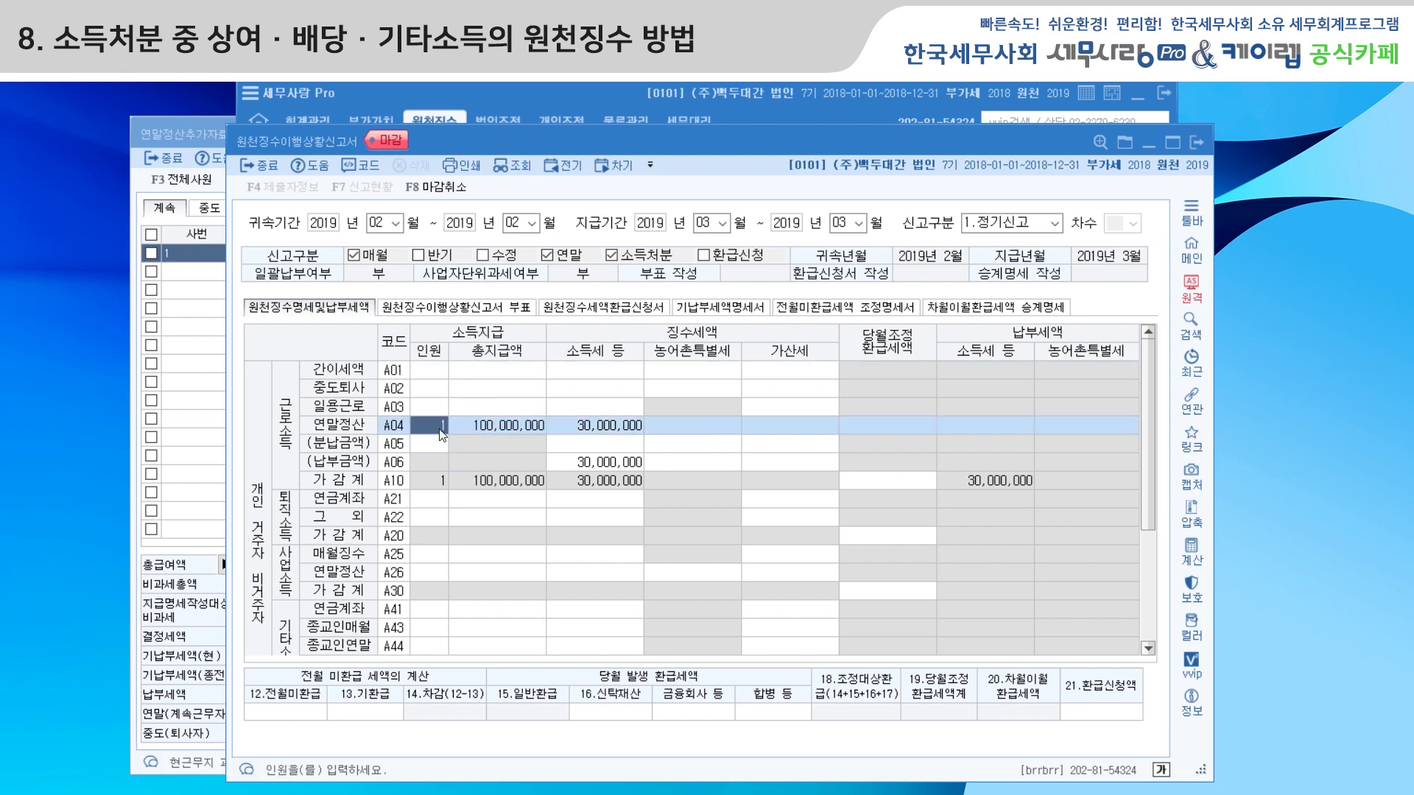
{"action": "left_click", "coordinate": [477, 427]}
{"action": "left_click", "coordinate": [585, 422]}
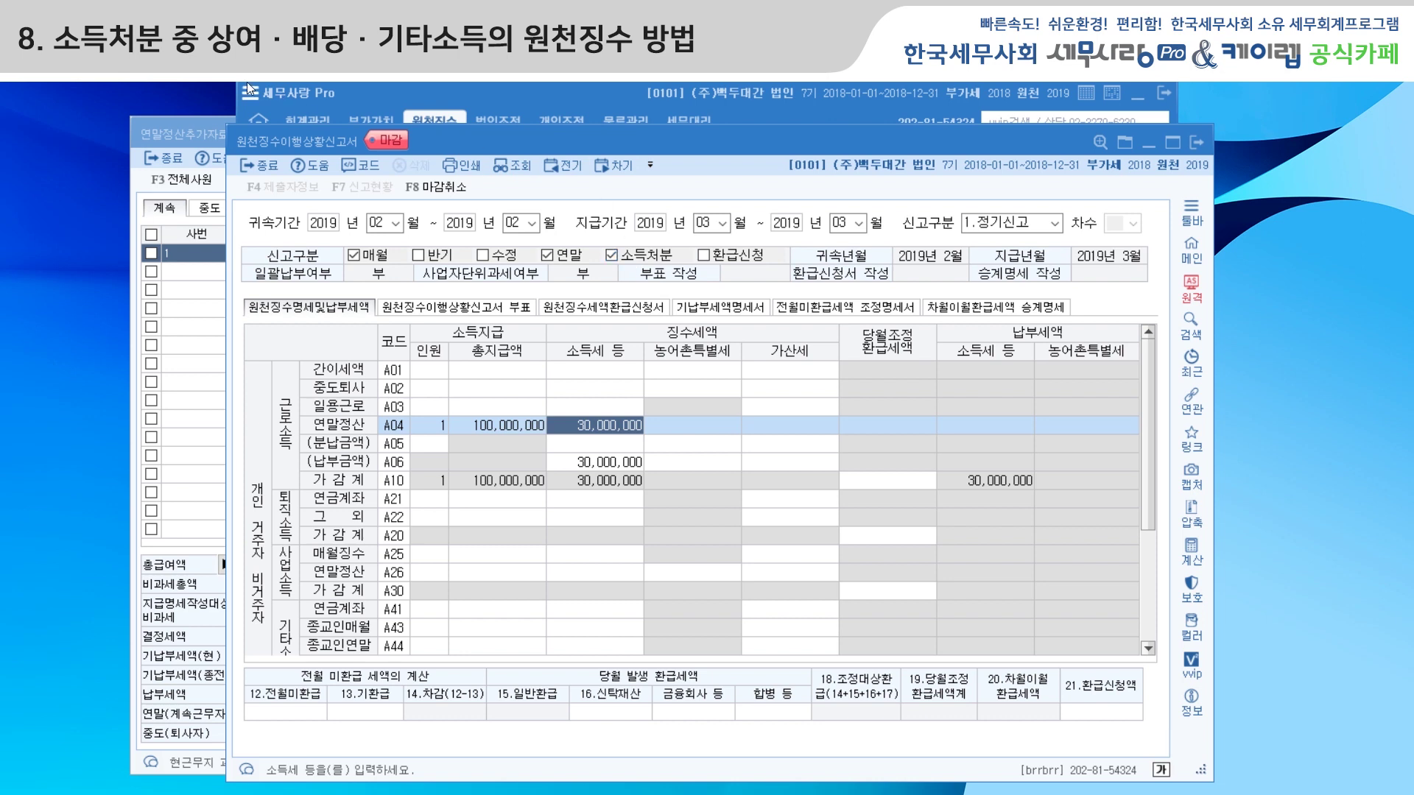
{"action": "left_click", "coordinate": [179, 140]}
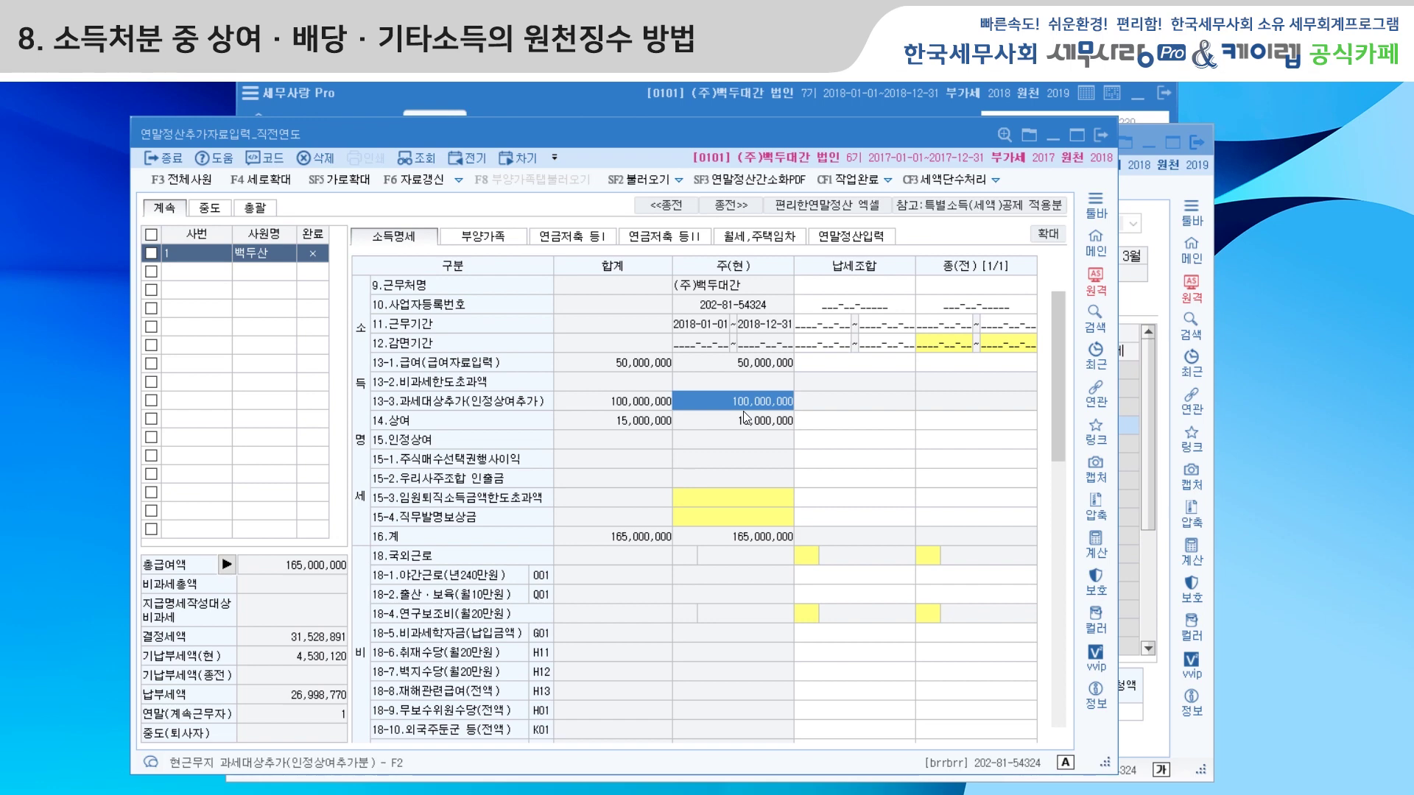
Return to the 원천징수이행상황신고서 and reload the 정기신고 with 귀속기간 March 2019 and 지급기간 March 2019
{"action": "left_click", "coordinate": [1157, 193]}
{"action": "left_click", "coordinate": [383, 223]}
{"action": "type", "text": "3"}
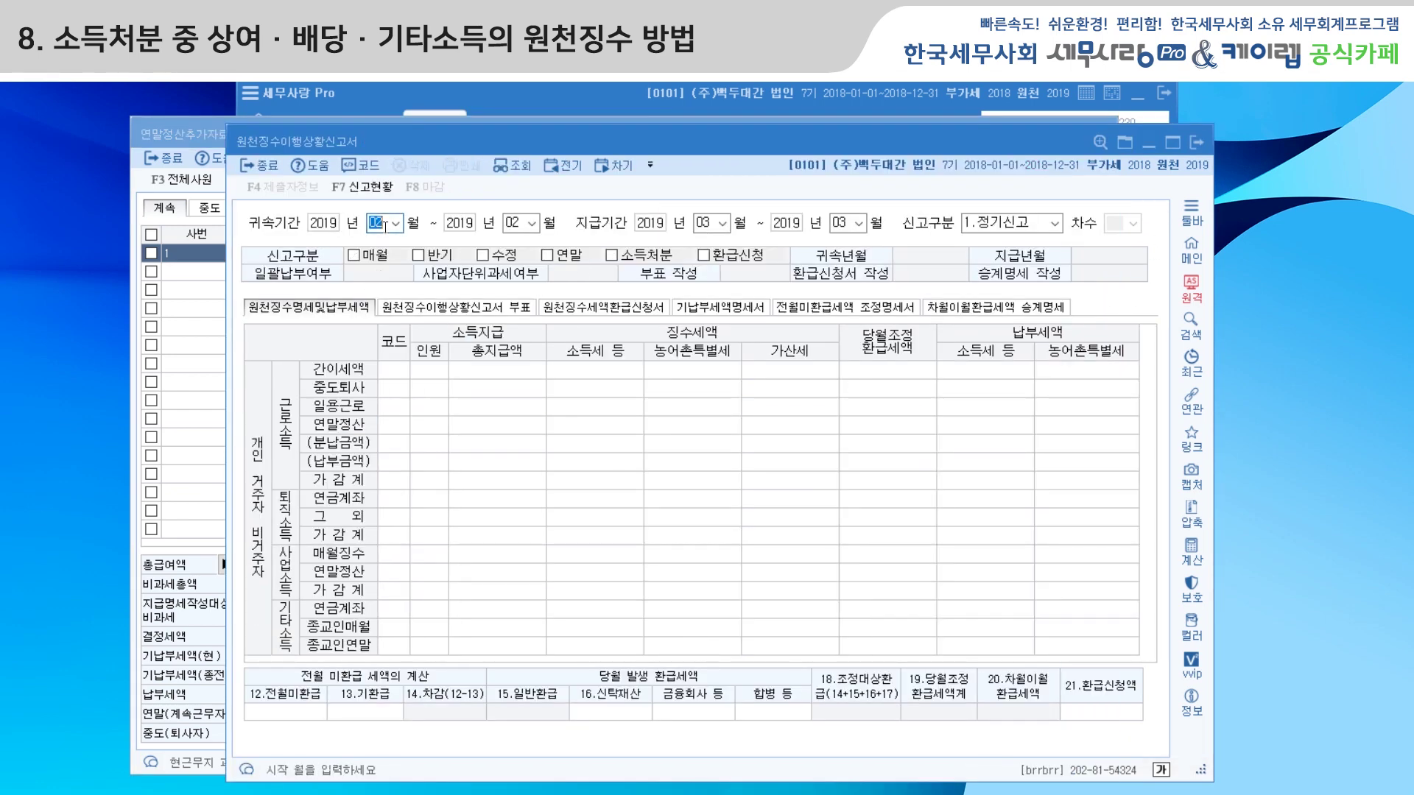
{"action": "key", "text": "Return"}
{"action": "key", "text": "Return"}
{"action": "key", "text": "Return"}
{"action": "key", "text": "Return"}
{"action": "key", "text": "Return"}
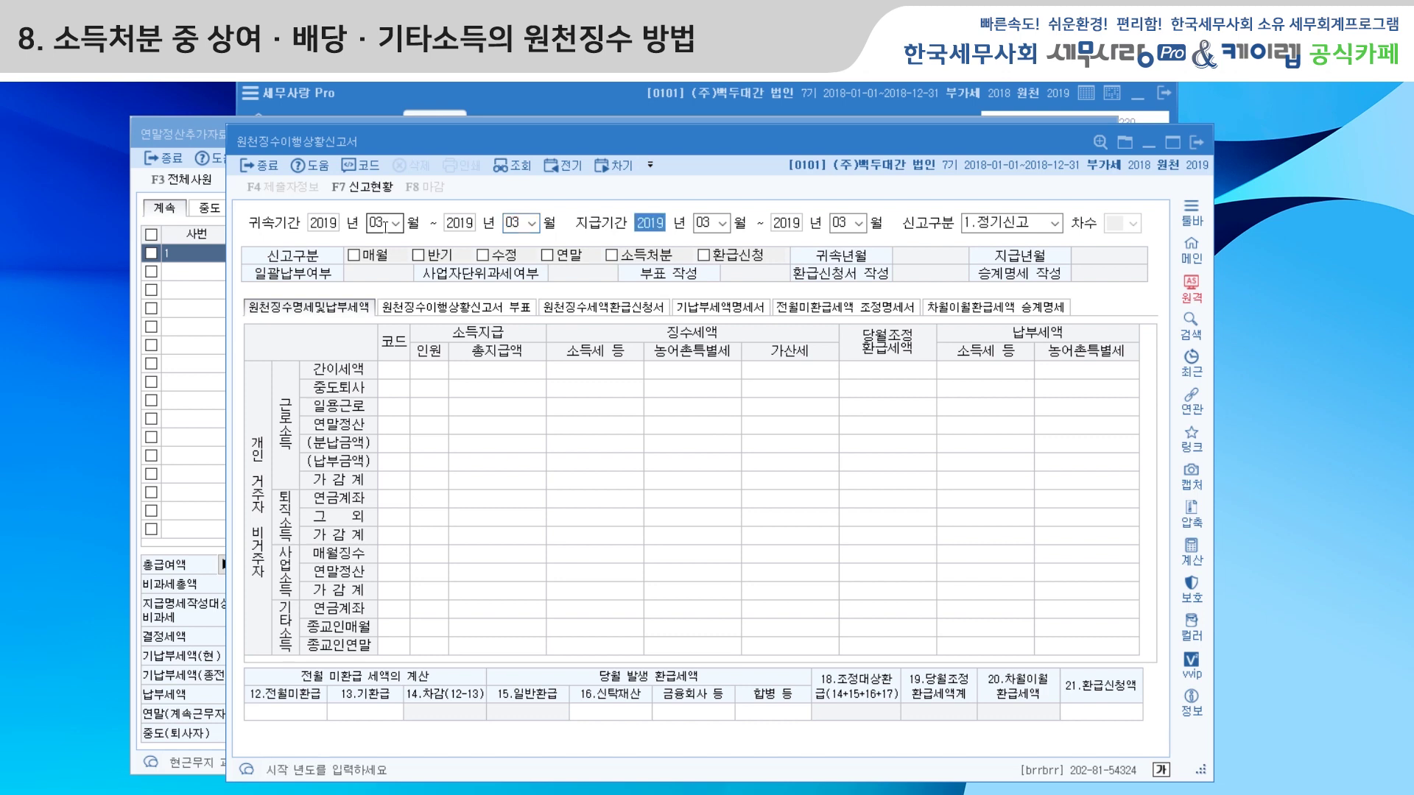
{"action": "key", "text": "Return"}
{"action": "key", "text": "Return"}
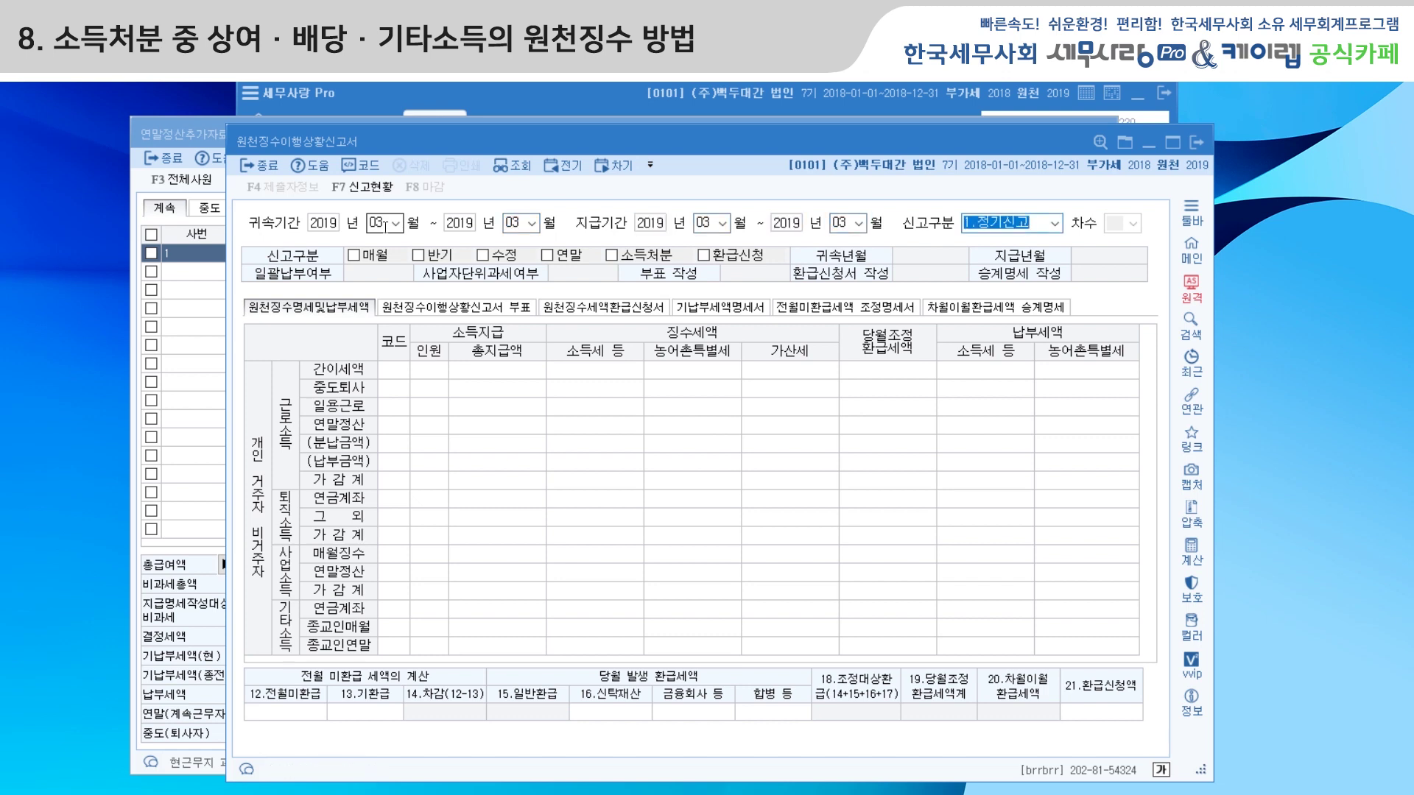
{"action": "key", "text": "Return"}
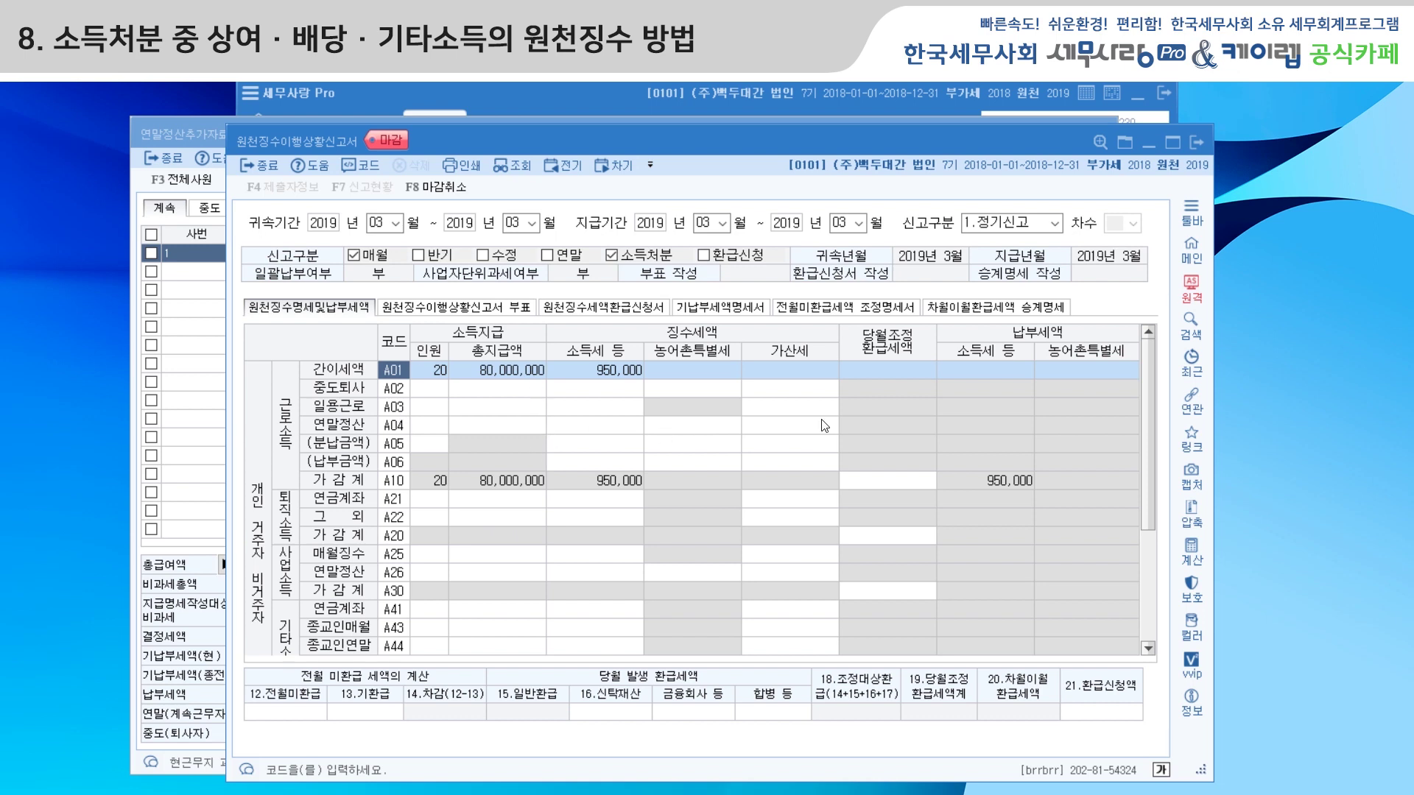
Examine the total payments of other income 그 외 (A42) and 배당소득 (A60) in the return
{"action": "left_click_drag", "start_coordinate": [1152, 406], "coordinate": [1107, 528]}
{"action": "left_click", "coordinate": [468, 519]}
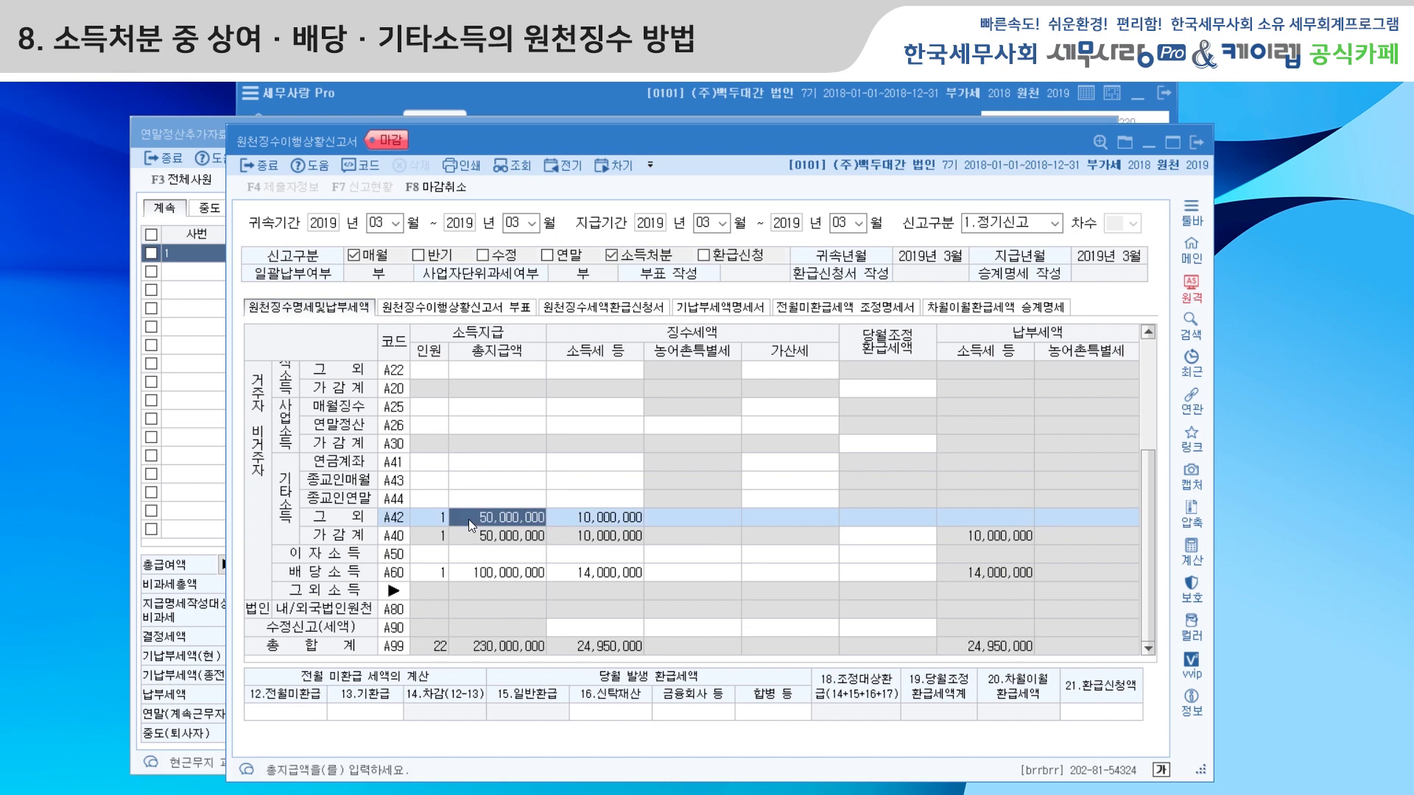
{"action": "left_click", "coordinate": [485, 574]}
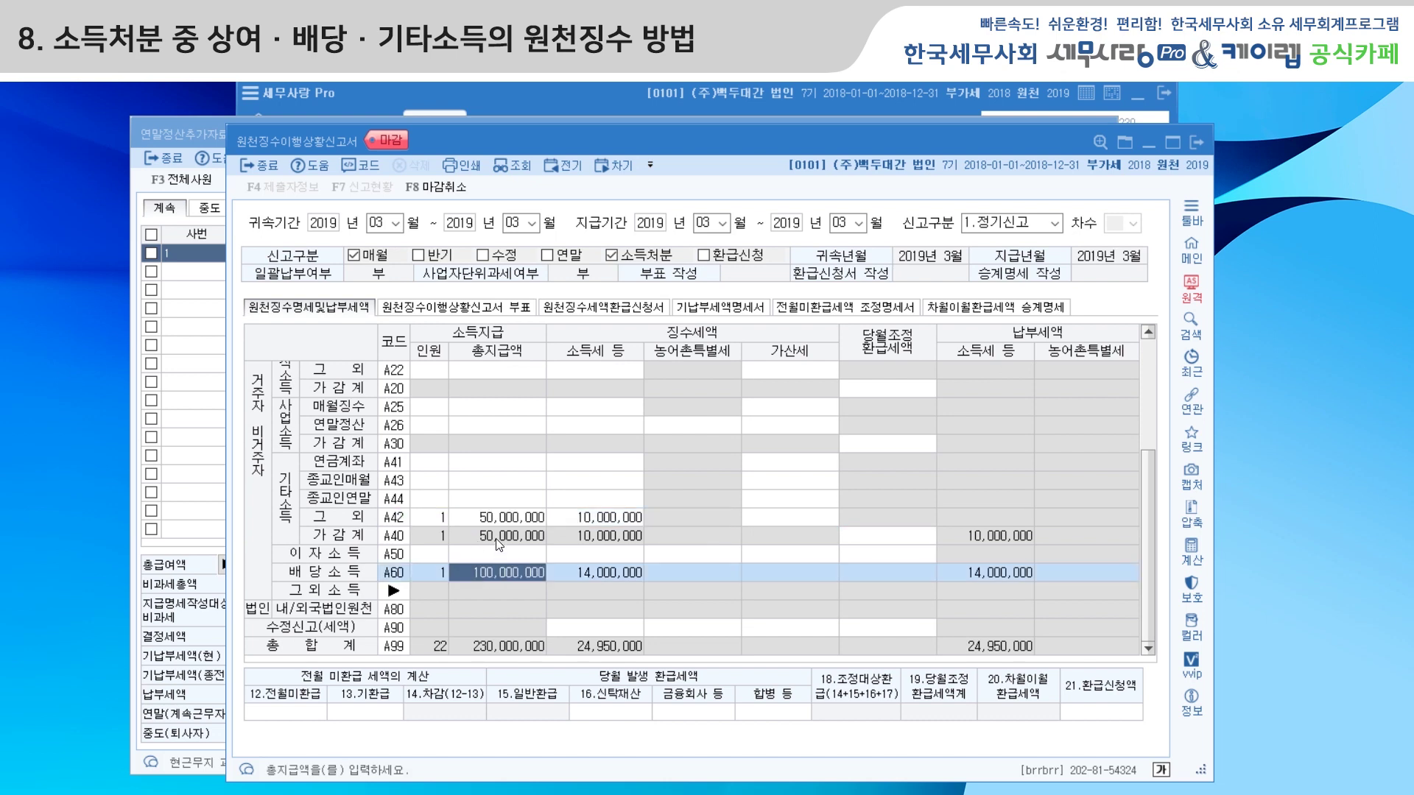